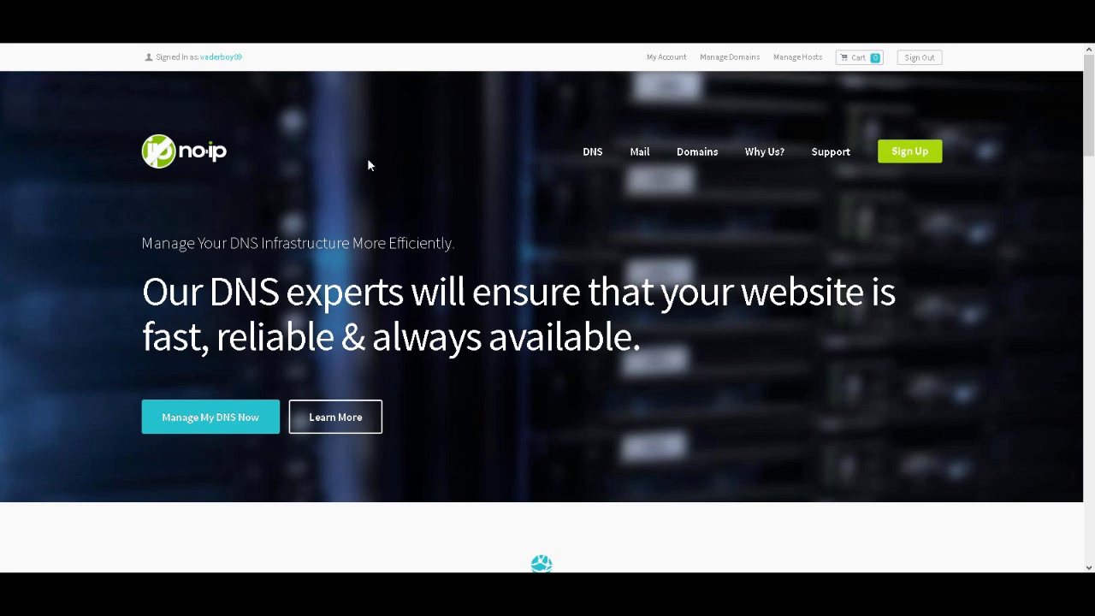
Open the form for adding a new host from the No-IP home page
scroll(581, 343, "down", 2)
scroll(581, 343, "up", 2)
left_click(931, 59)
left_click(211, 63)
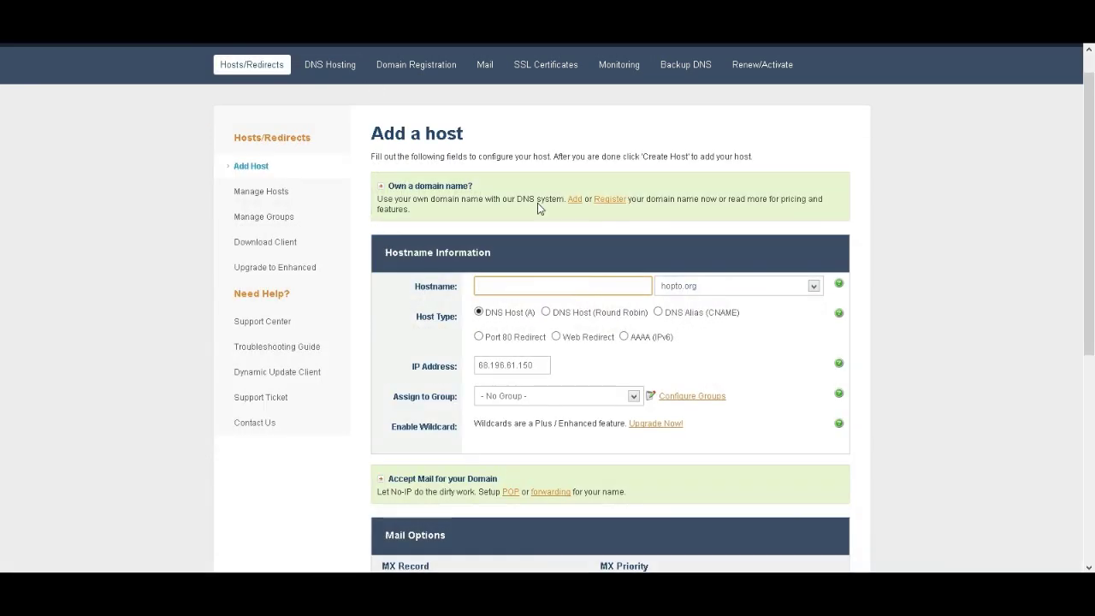
Enter YOMammaCraft as the hostname, keeping hopto.org as its domain
left_click(697, 286)
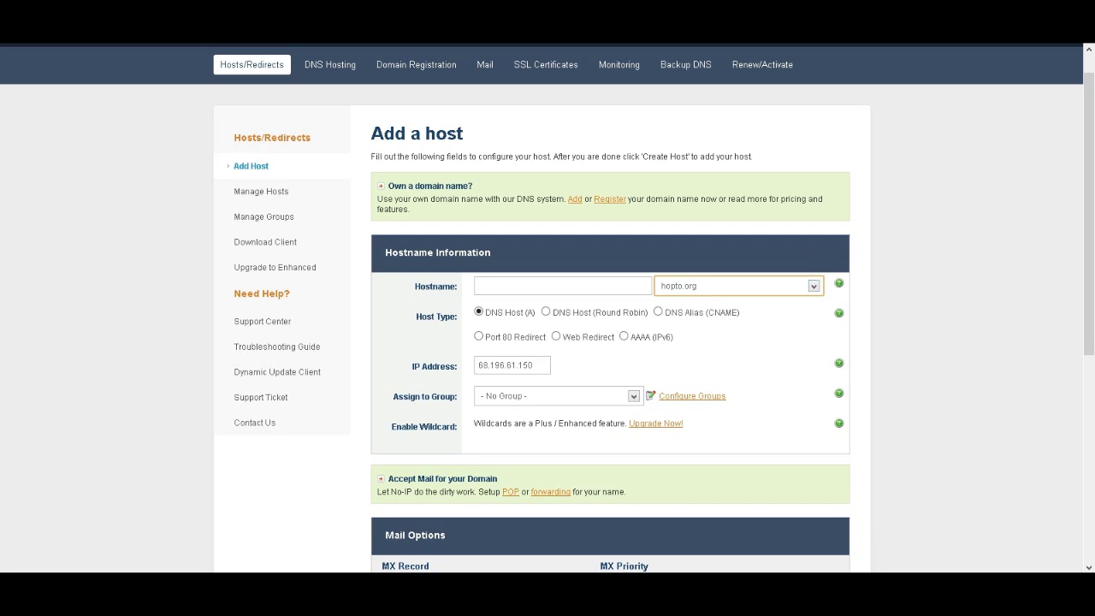
left_click(562, 286)
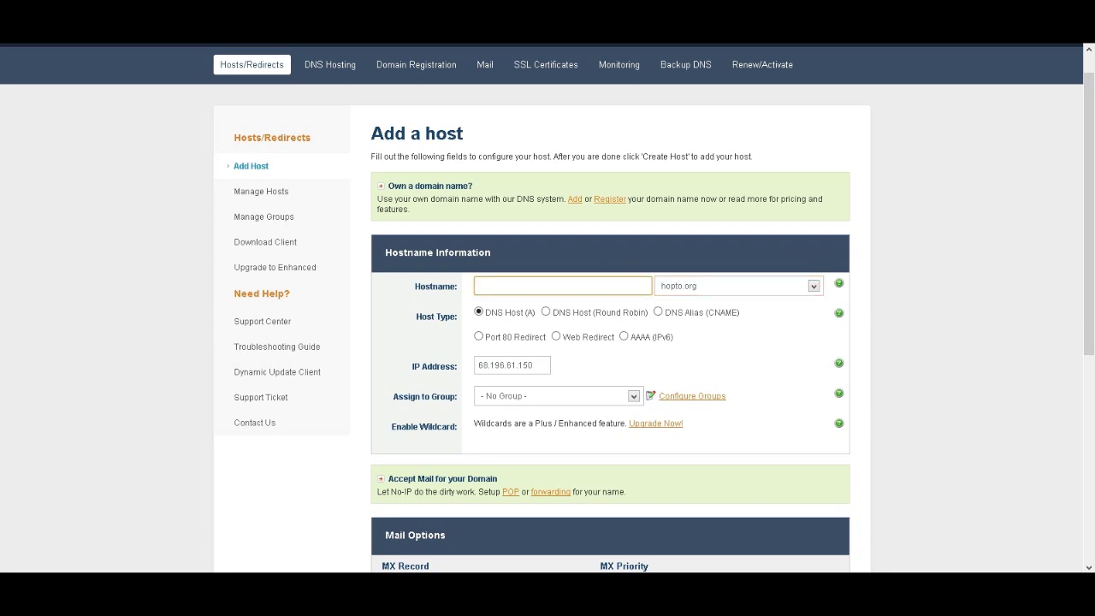
type("Z")
key("BackSpace")
type("Yo")
key("BackSpace")
type("OMamma")
type("Craft")
Submit the form to create the new host
scroll(590, 291, "down", 1)
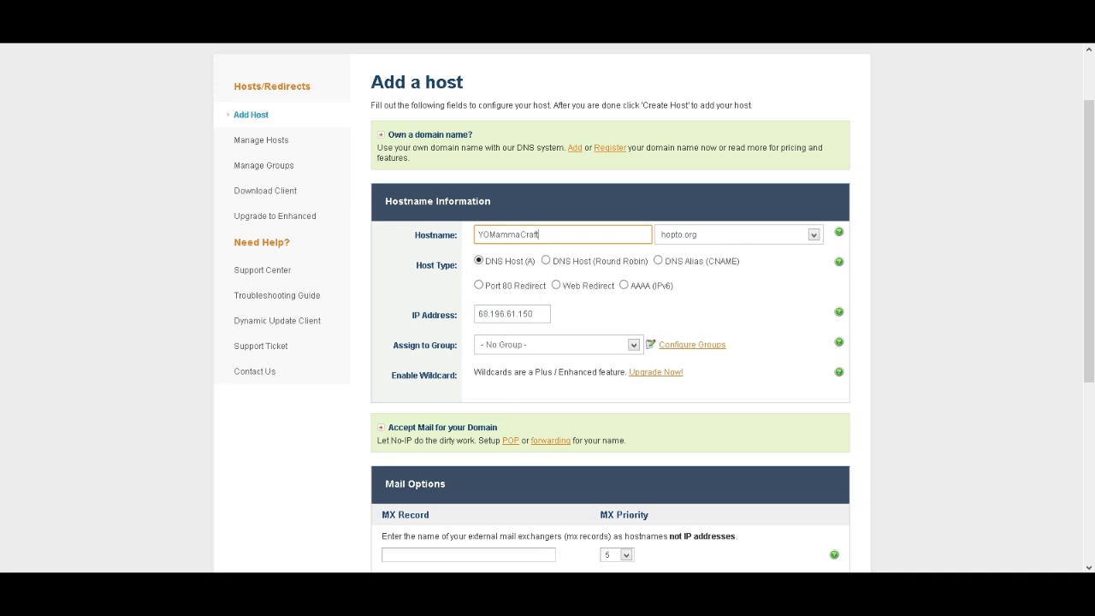
scroll(596, 367, "down", 3)
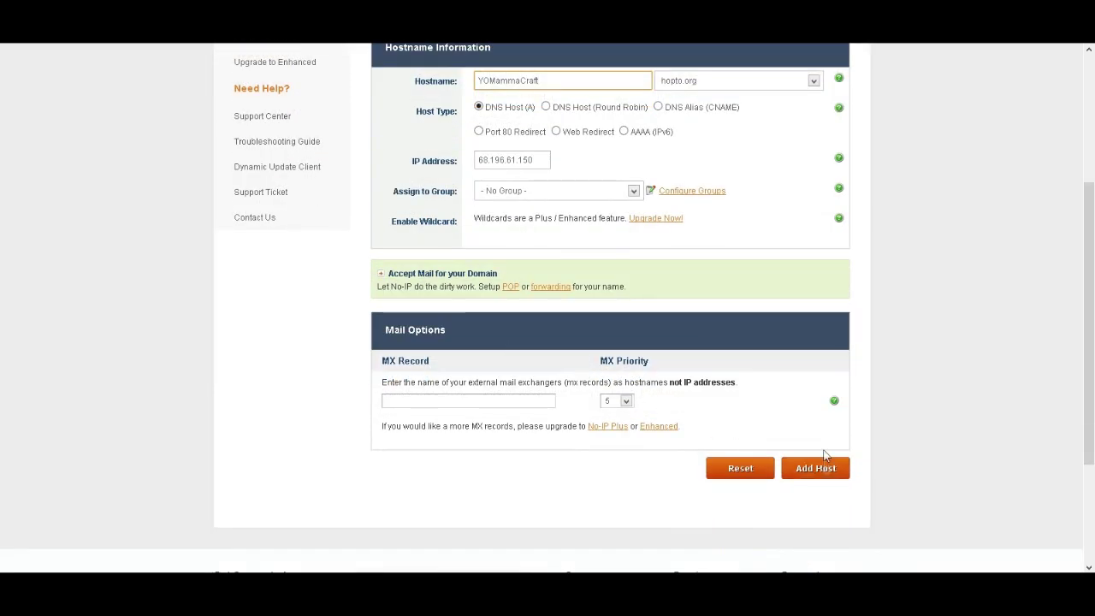
left_click(822, 474)
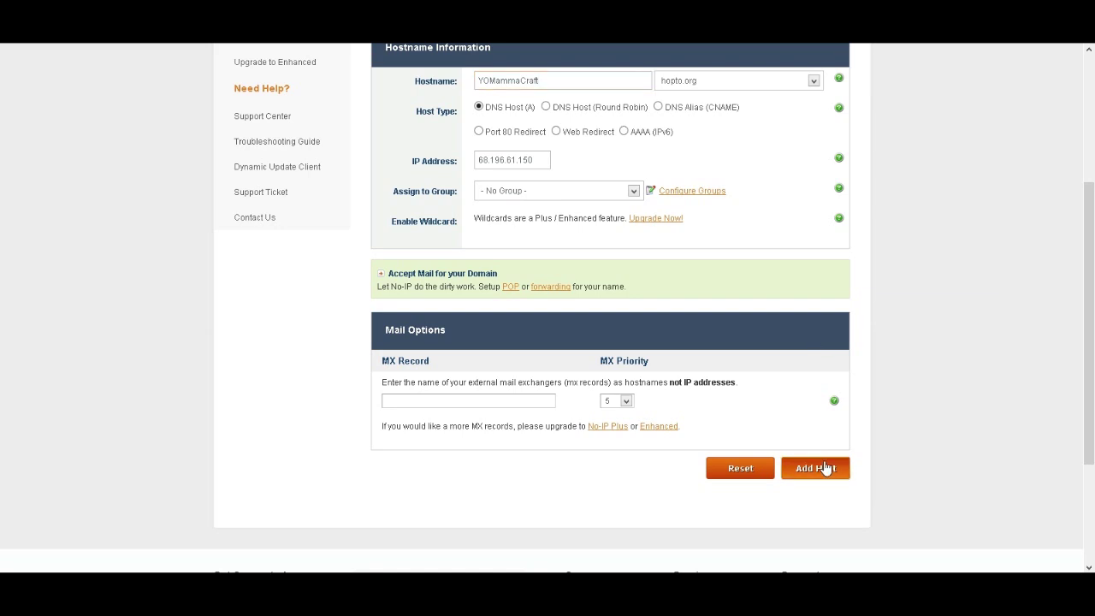
left_click(825, 468)
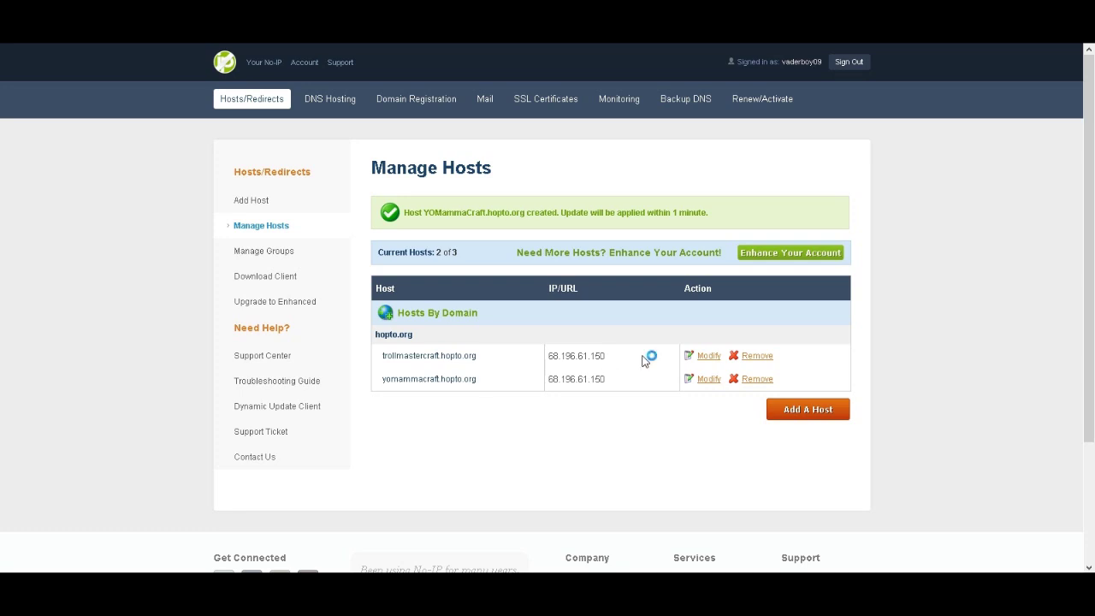
Switch to Minecraft and join the TrollMasterCraft! server from the multiplayer server list
left_click(321, 269)
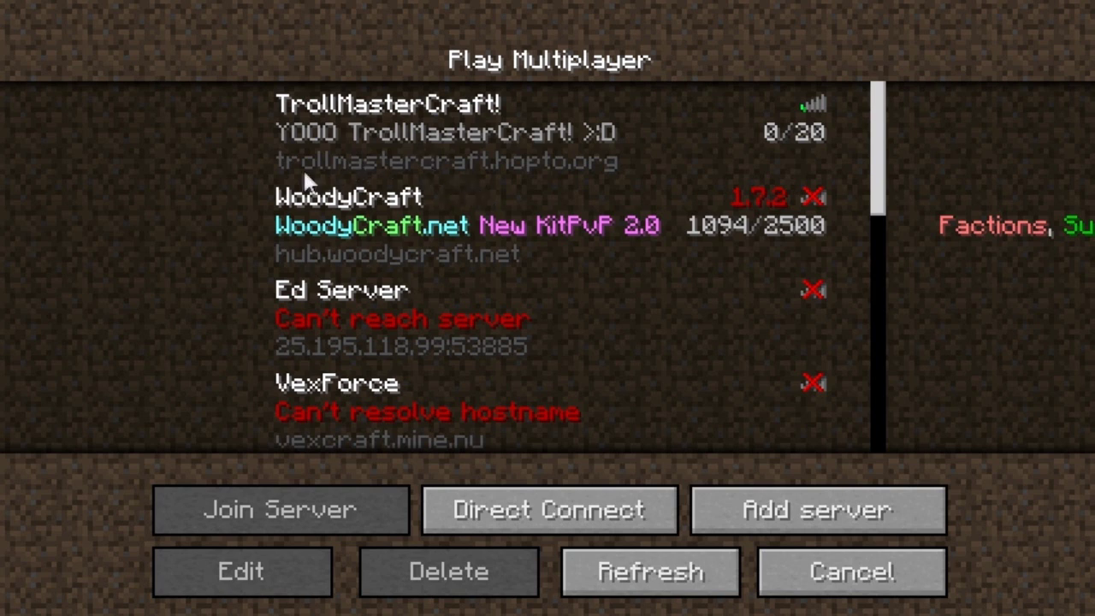
left_click(450, 164)
left_click(340, 517)
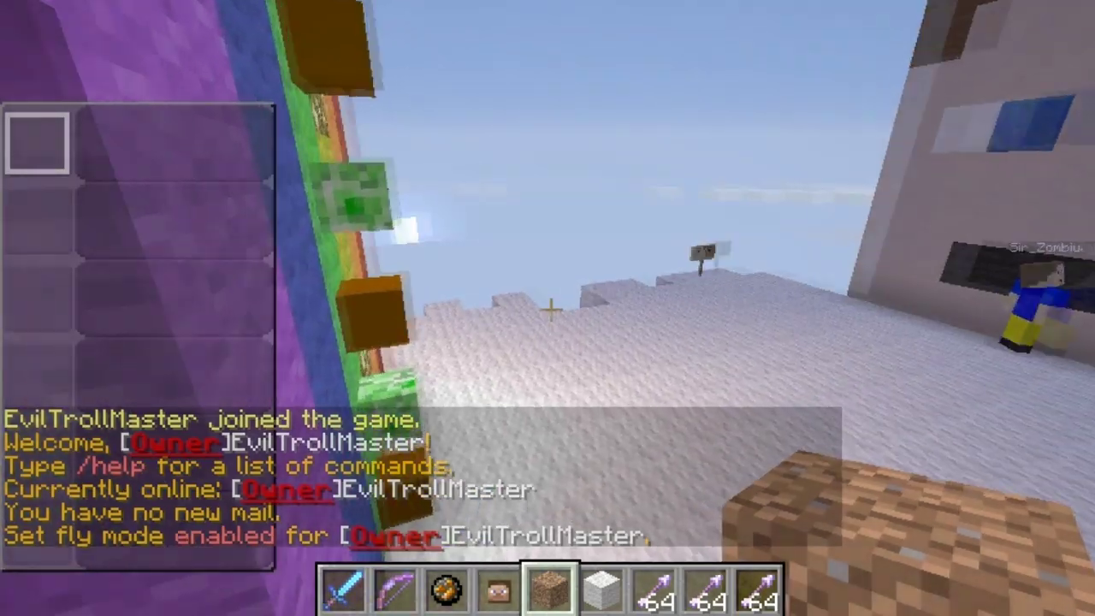
Walk toward the large green-and-white face build and clear the dirt block and the white block from the hotbar
key("w")
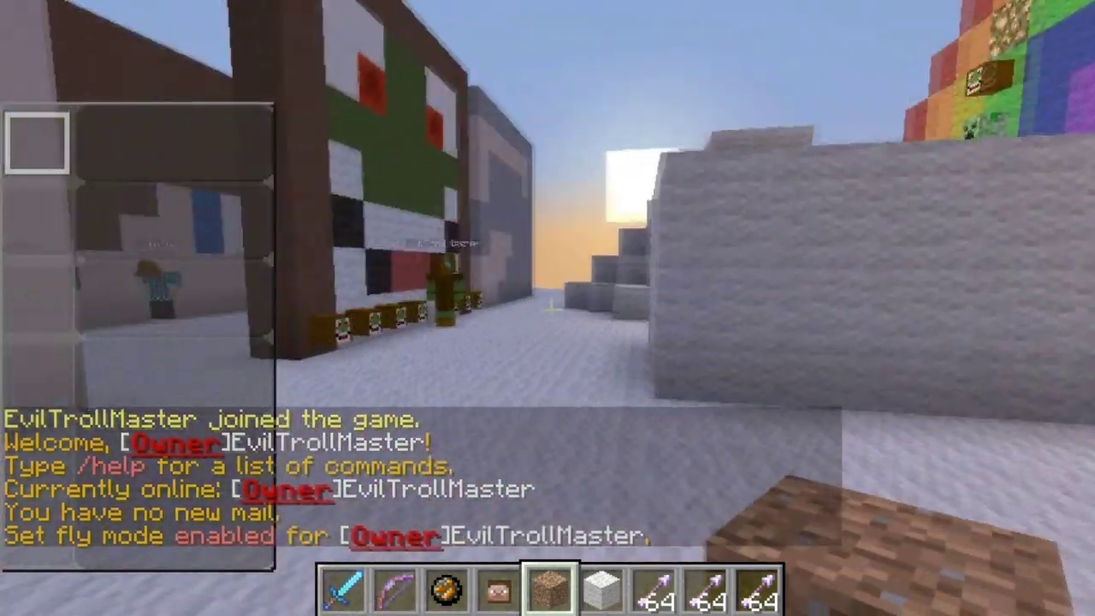
key("w")
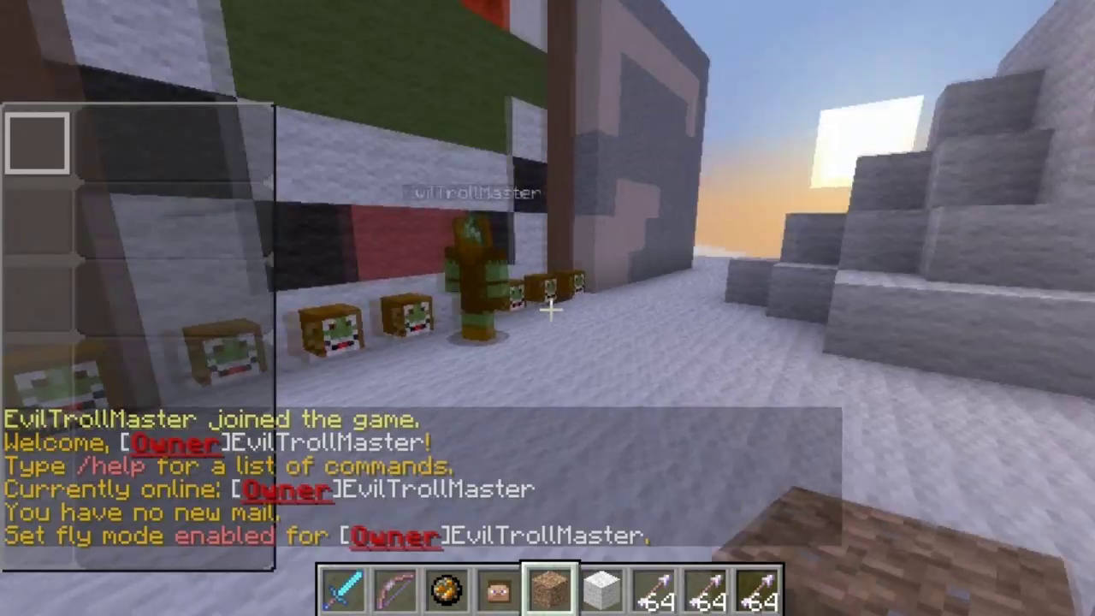
key("e")
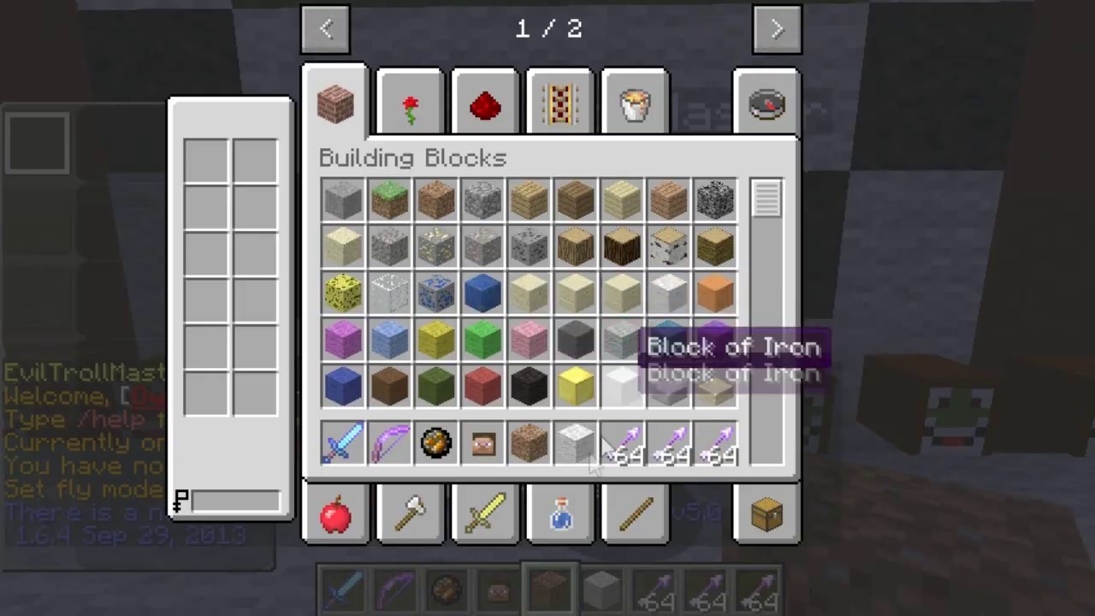
left_click(529, 435)
left_click(548, 342)
left_click(575, 435)
left_click(579, 293)
key("e")
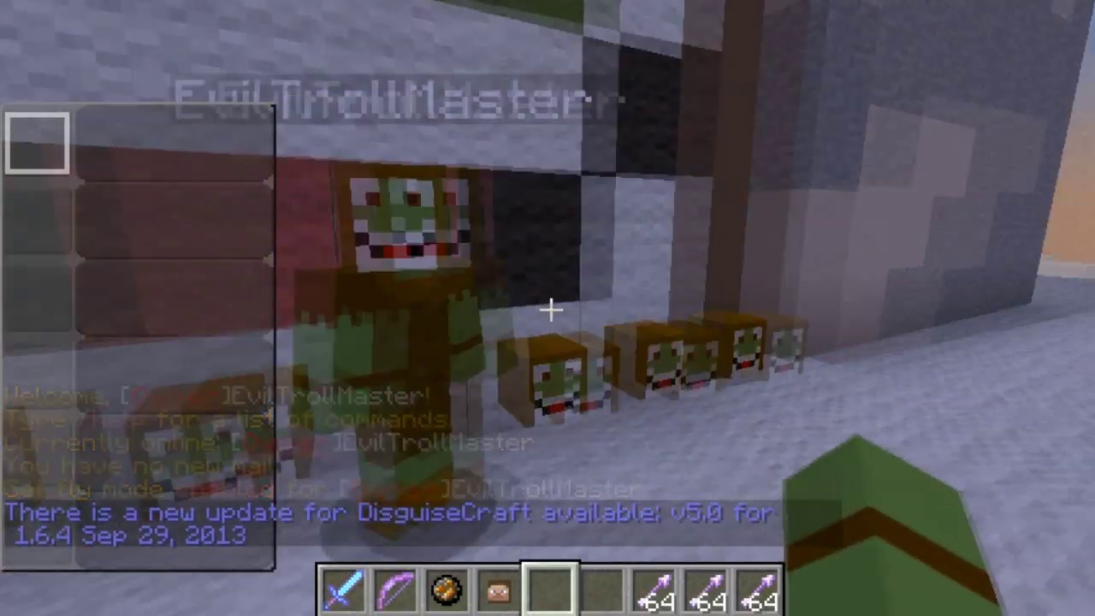
Fly around the spawn area to examine the stepped white building, the rainbow arch and the rows of mounted heads
key("w")
key("s")
key("w")
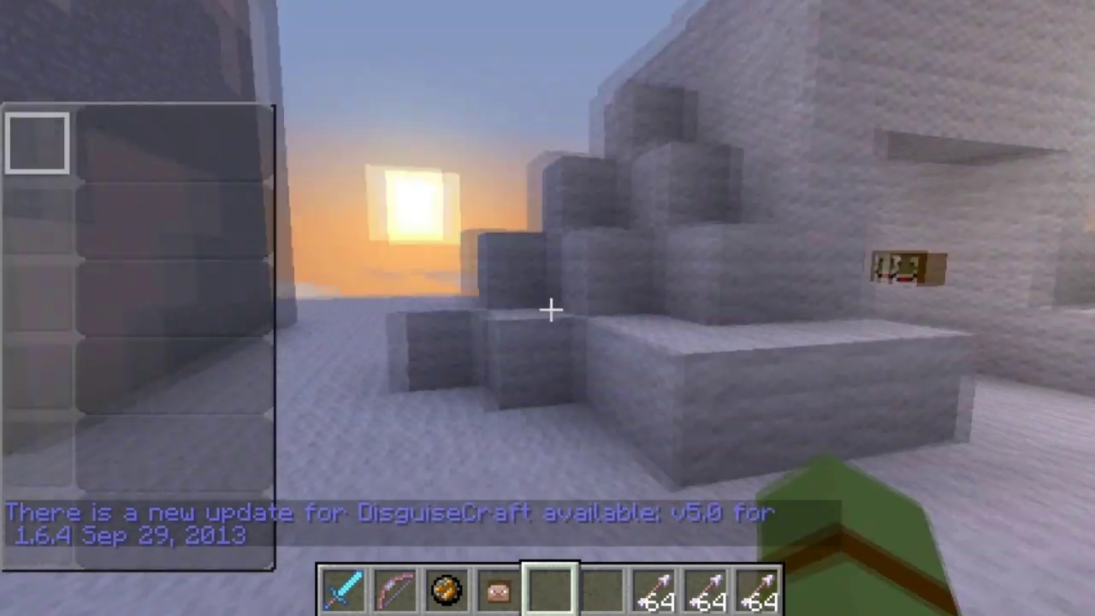
key("w")
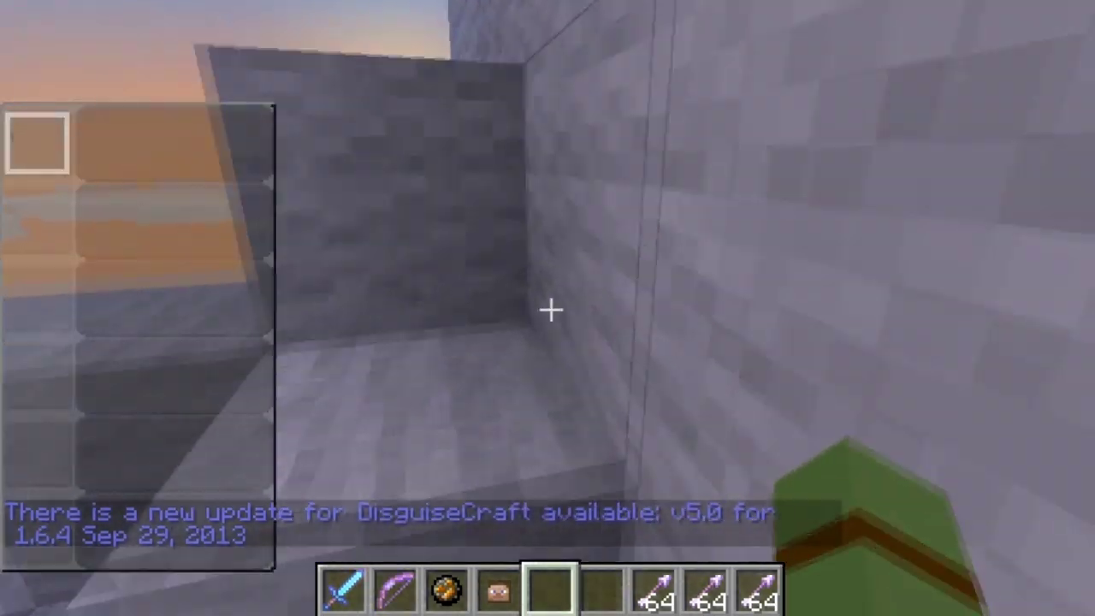
key("space")
key("space")
key("w")
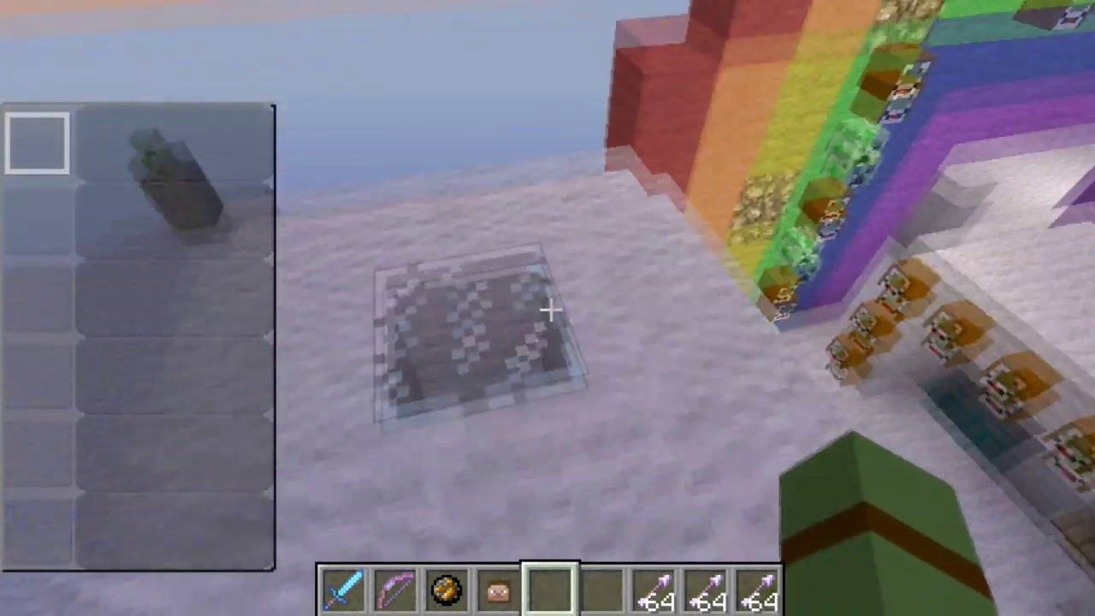
key("w")
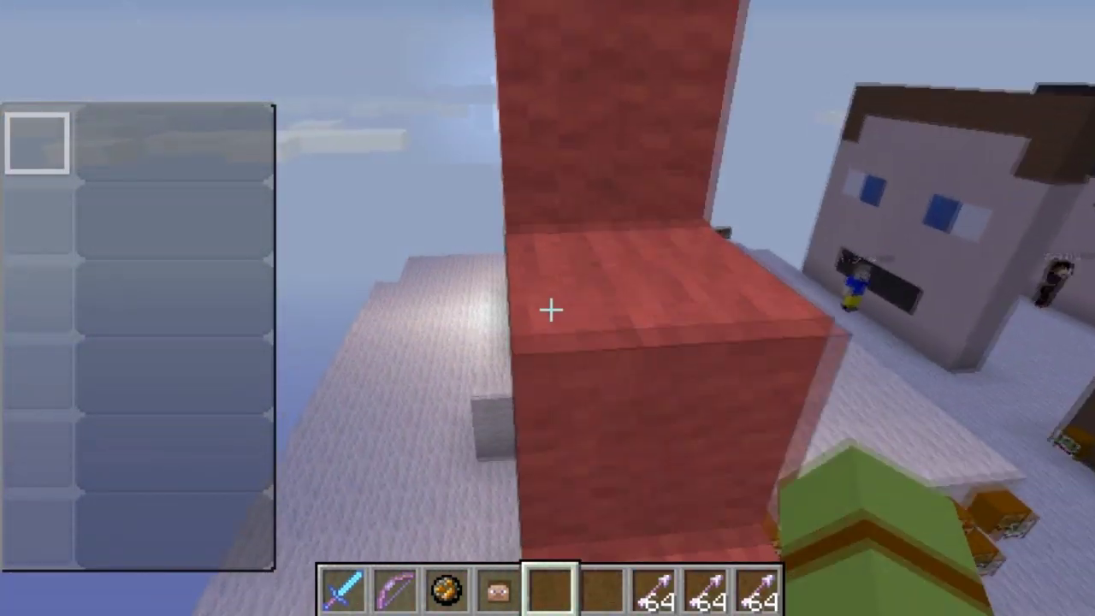
key("space")
key("space")
key("space")
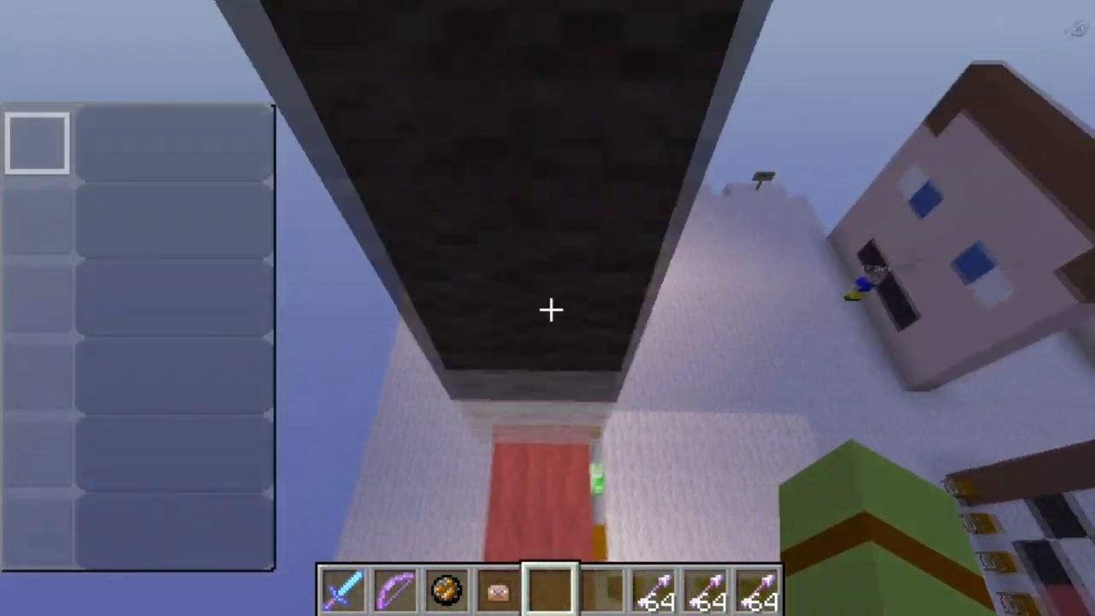
key("w")
key("w")
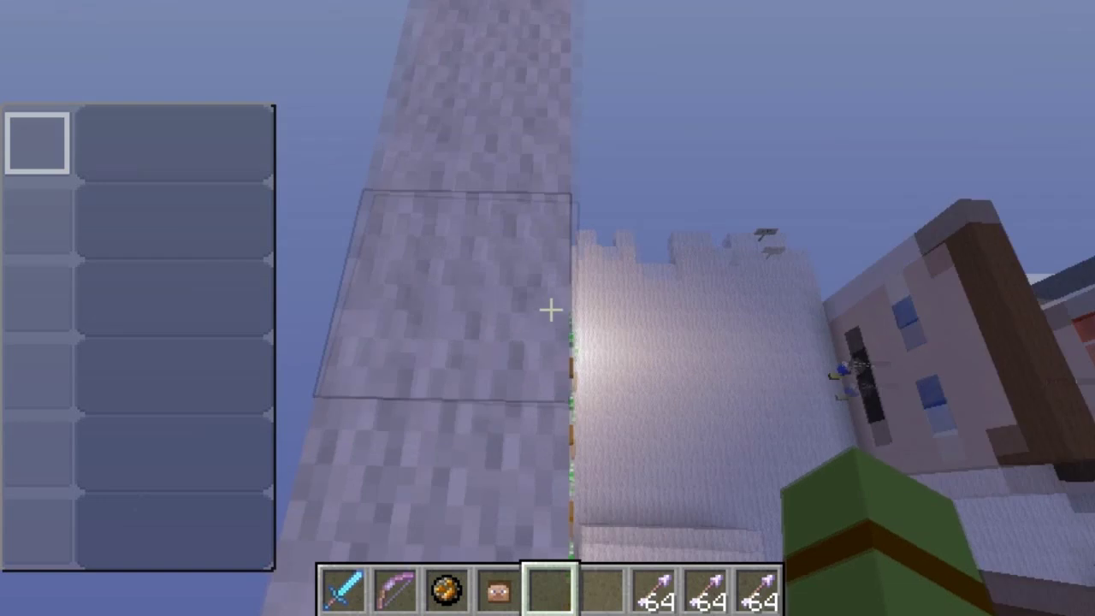
key("shift")
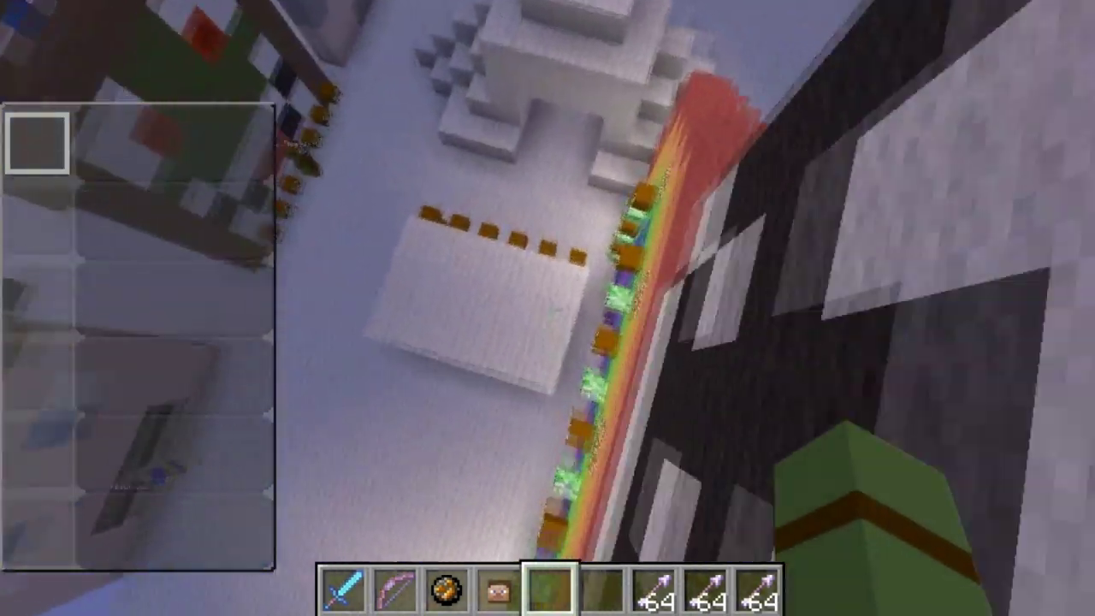
key("w")
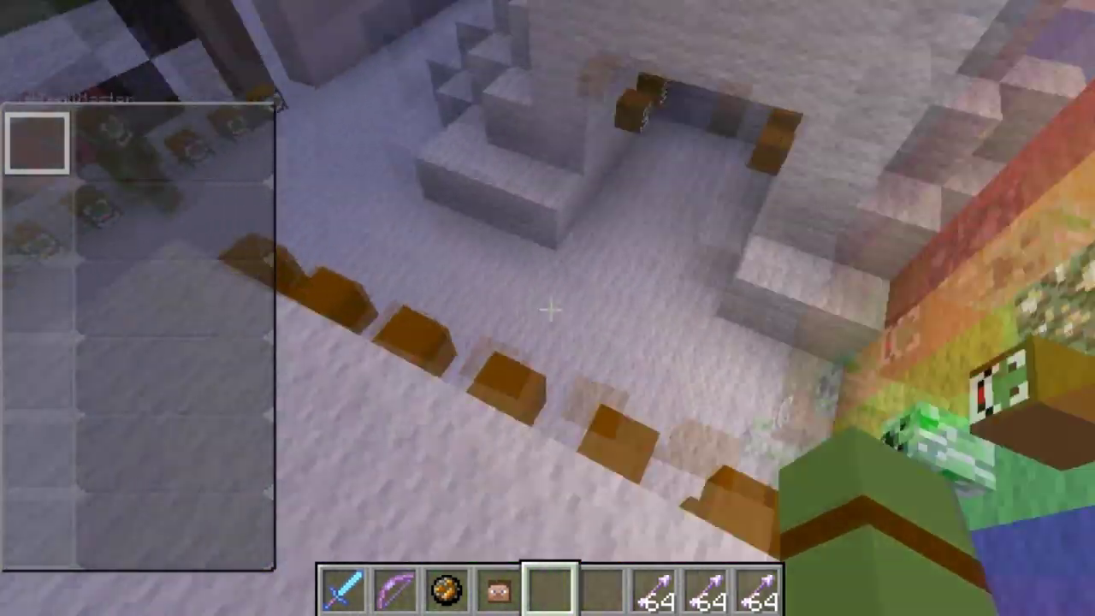
key("w")
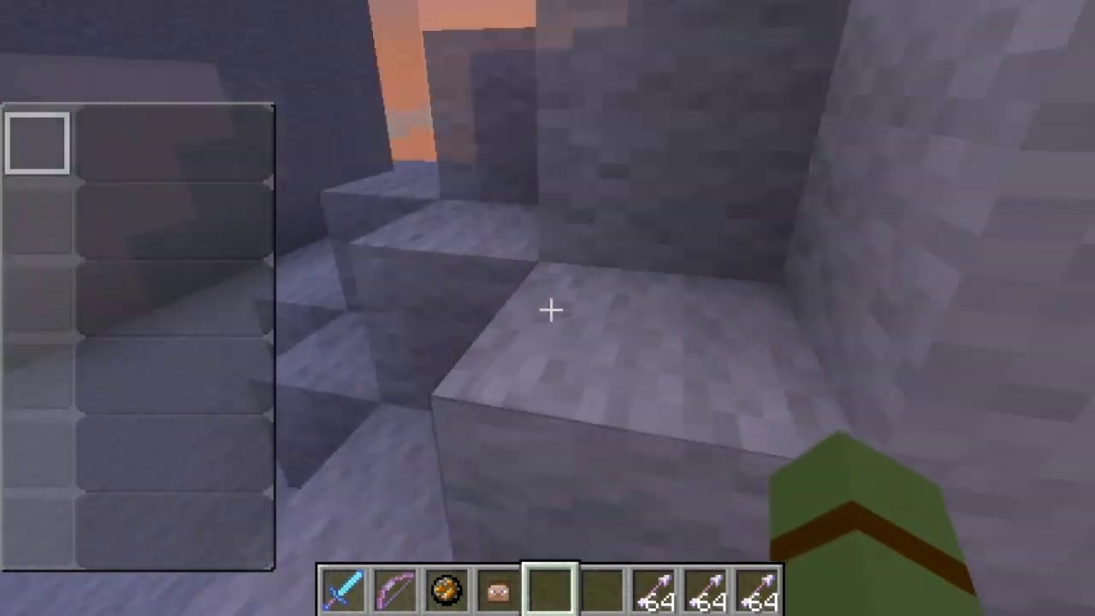
key("w")
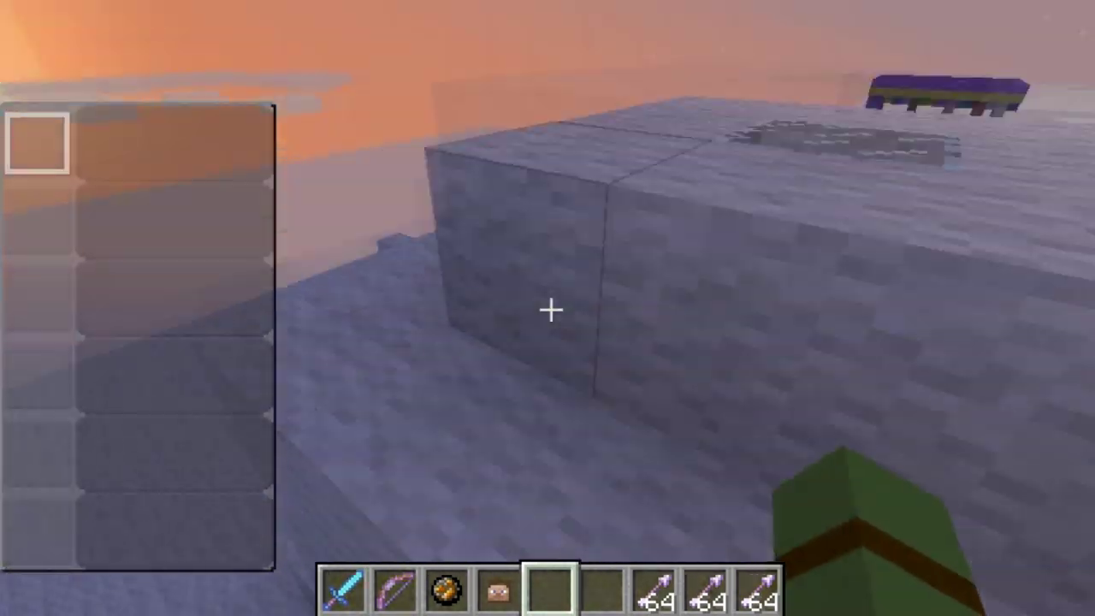
key("space")
key("w")
key("space")
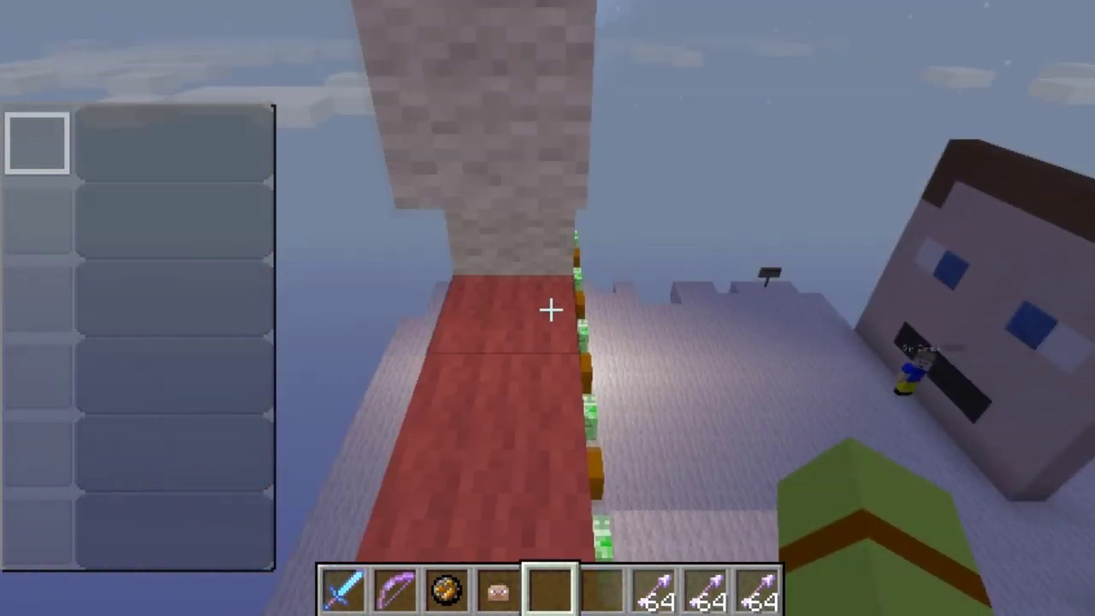
key("w")
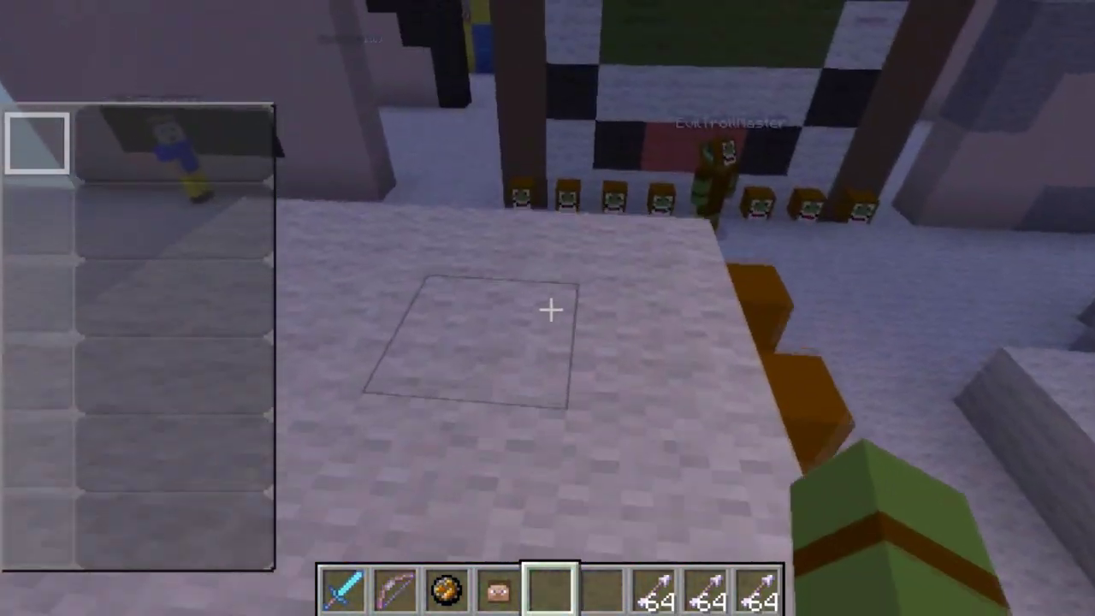
key("w")
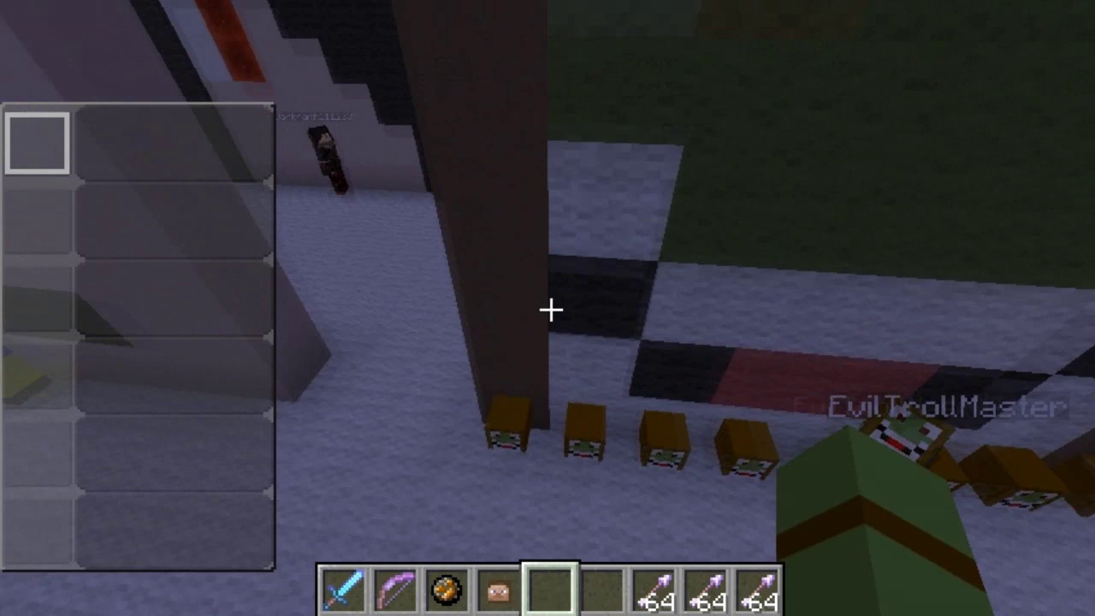
key("w")
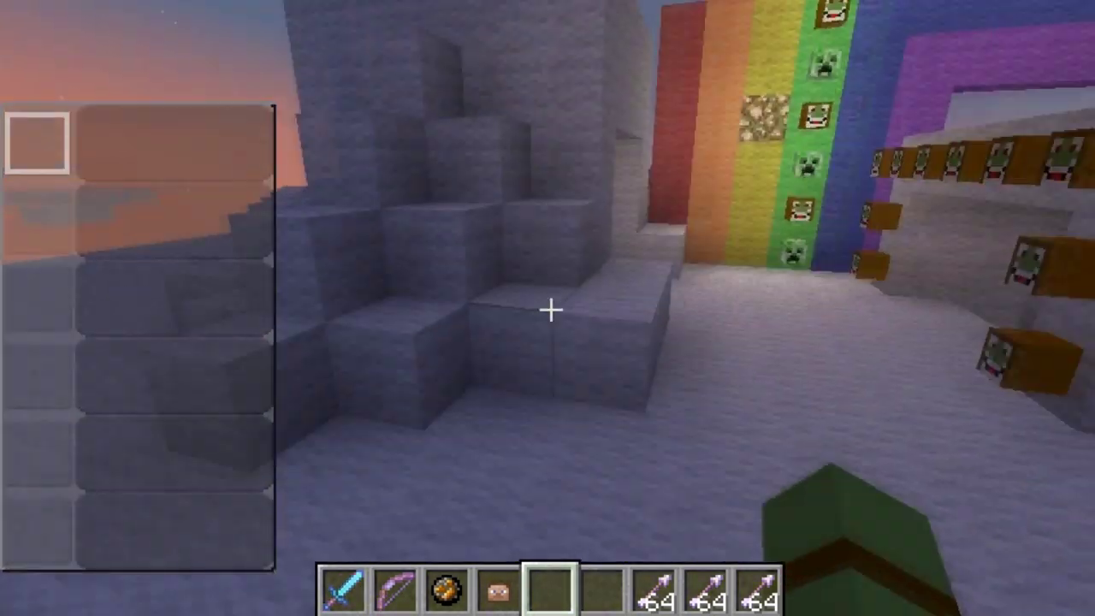
key("w")
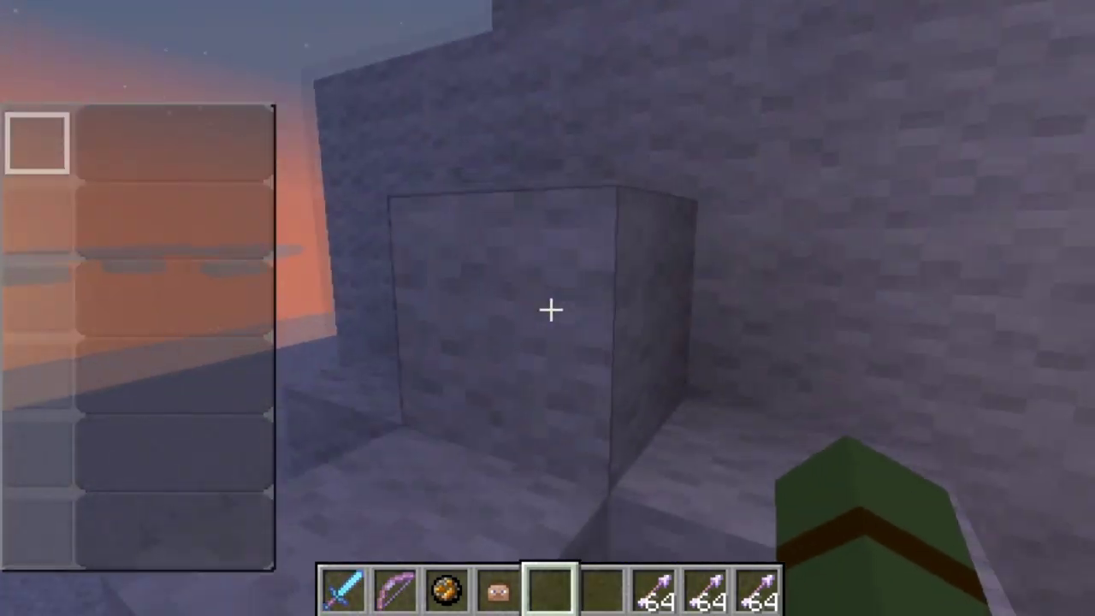
key("w")
key("space")
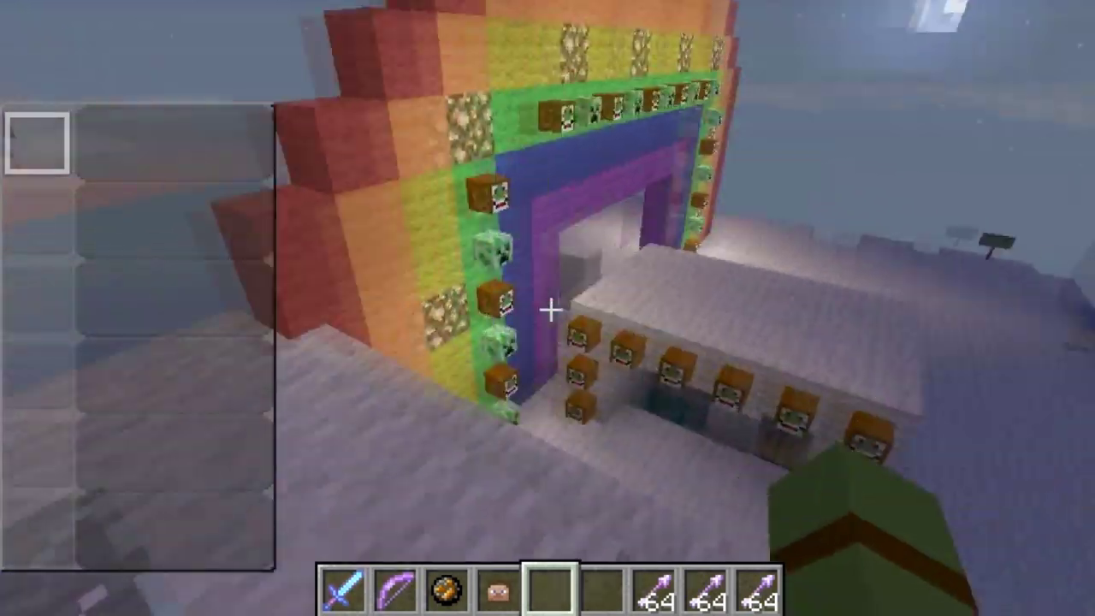
key("w")
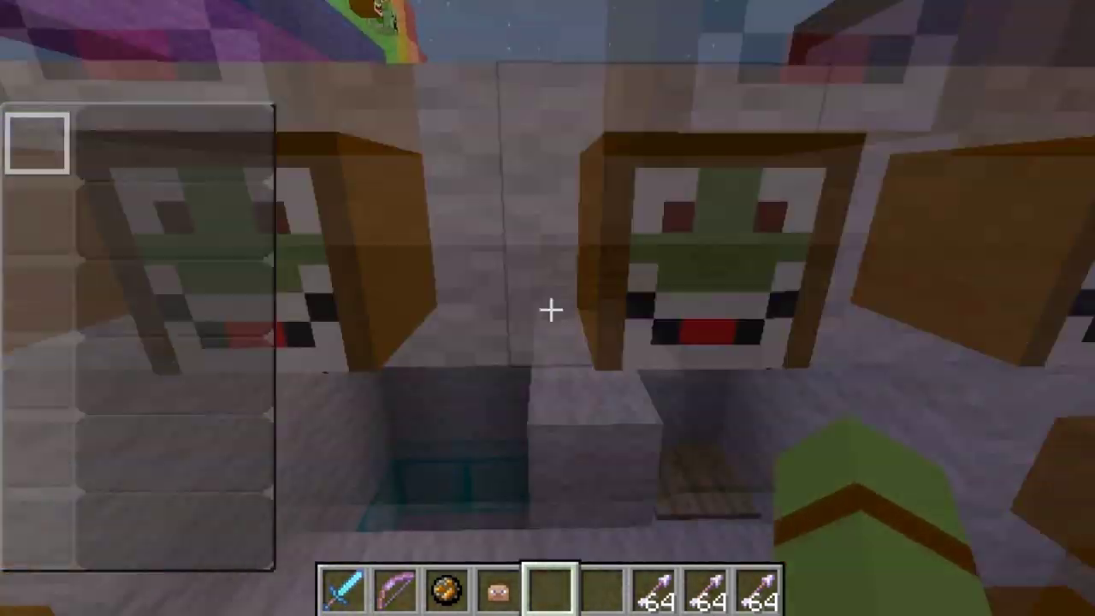